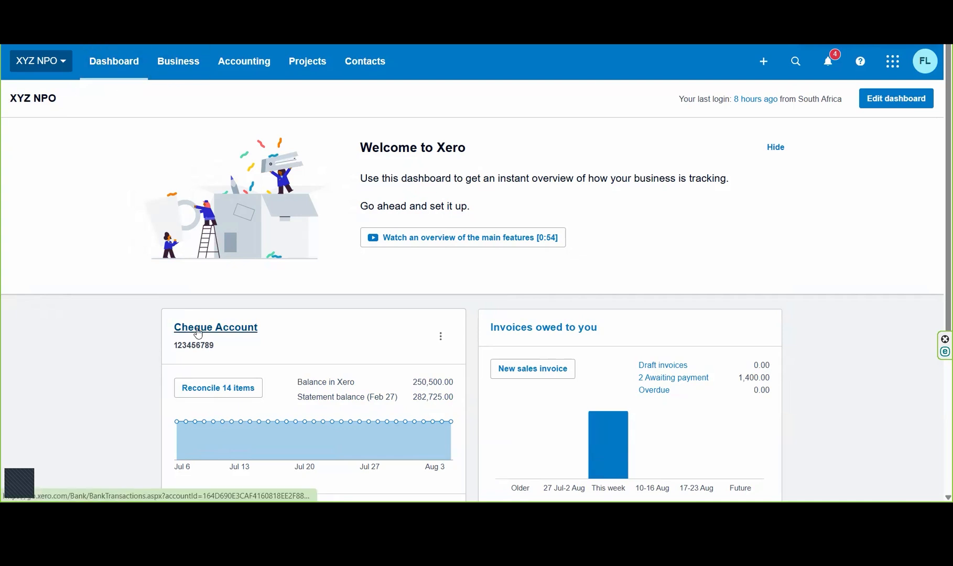
- Open the bank rules for the Cheque Account and start creating a new spend money rule
{"action": "left_click", "coordinate": [235, 337]}
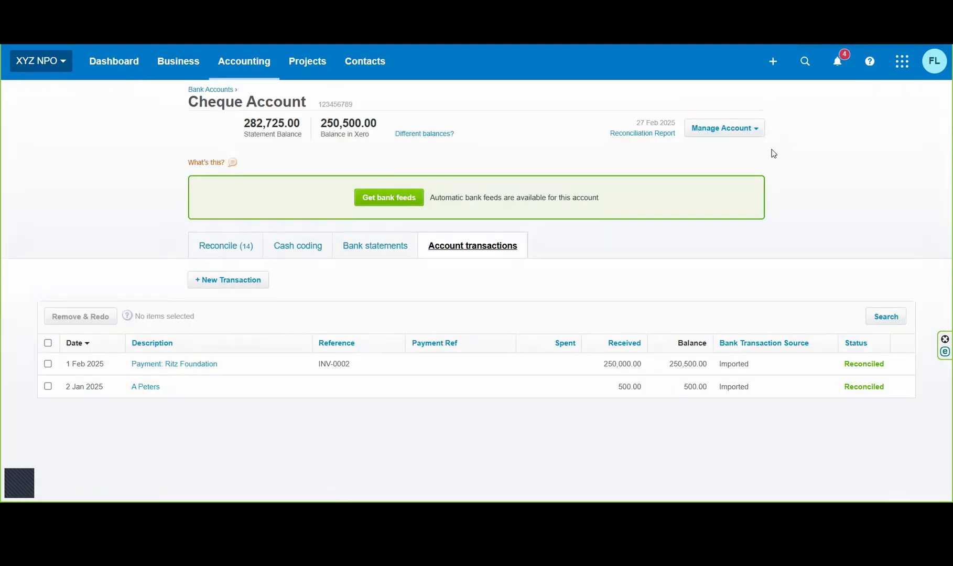
{"action": "left_click", "coordinate": [757, 134]}
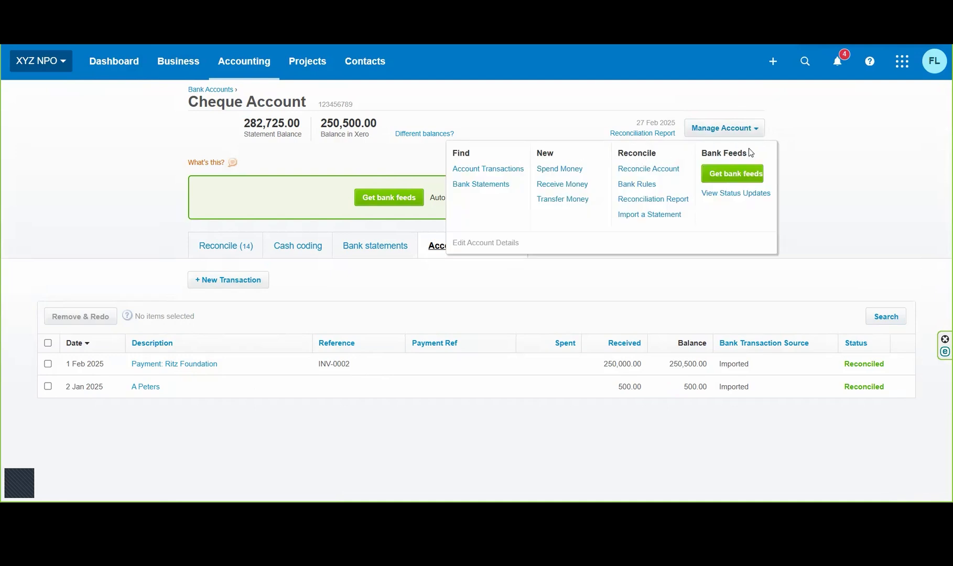
{"action": "left_click", "coordinate": [636, 184]}
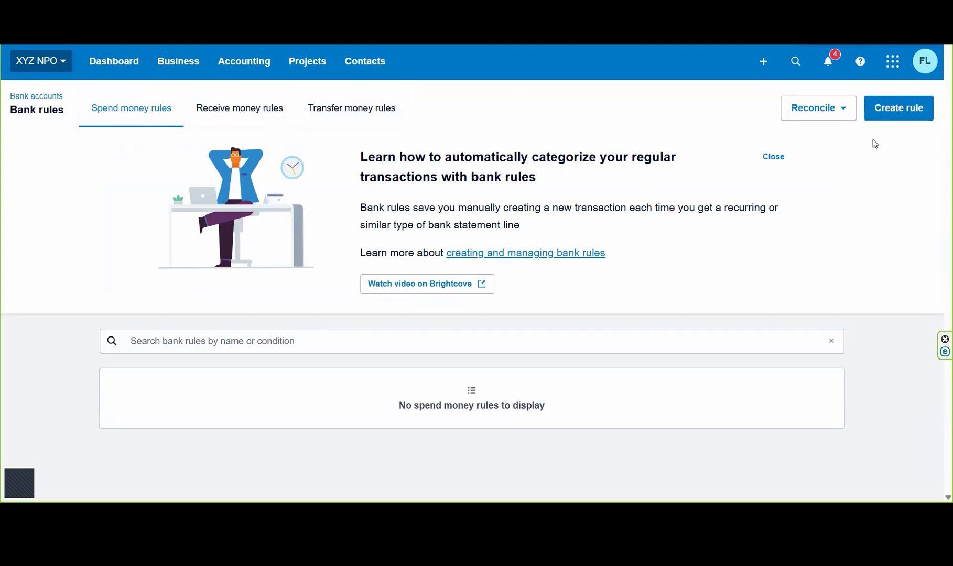
{"action": "left_click", "coordinate": [907, 112]}
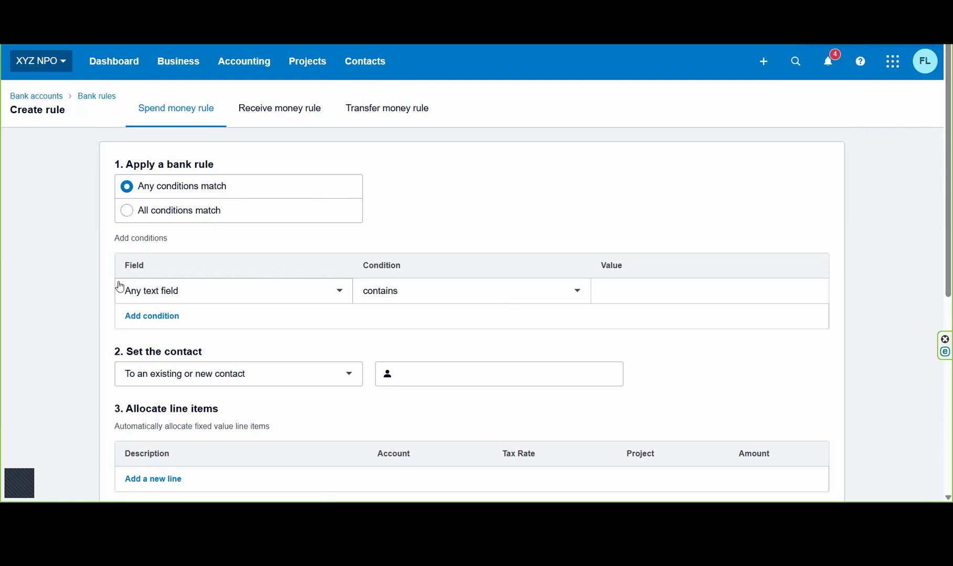
- Set the rule's condition so that any text field contains "Rent"
{"action": "left_click", "coordinate": [340, 301]}
{"action": "left_click", "coordinate": [340, 302]}
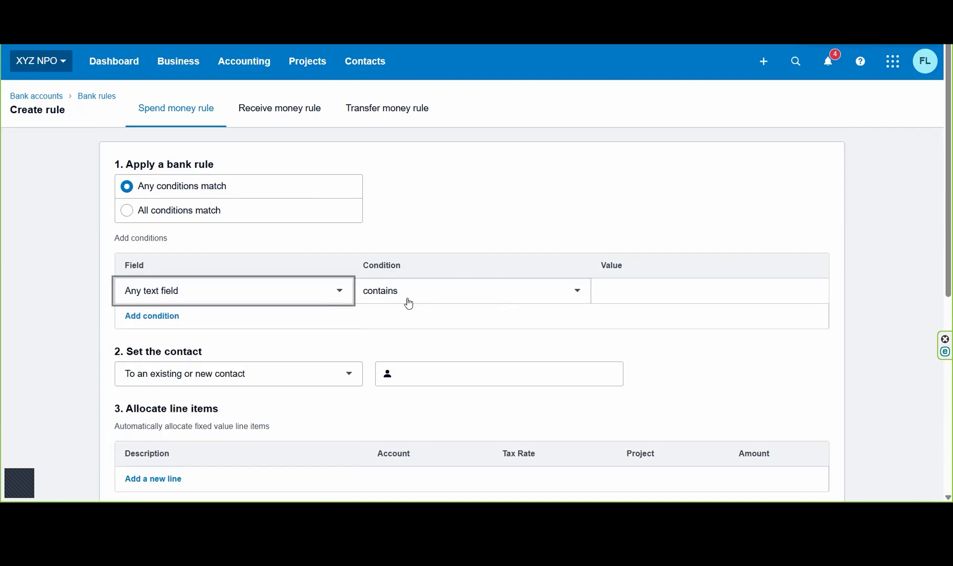
{"action": "left_click", "coordinate": [569, 296]}
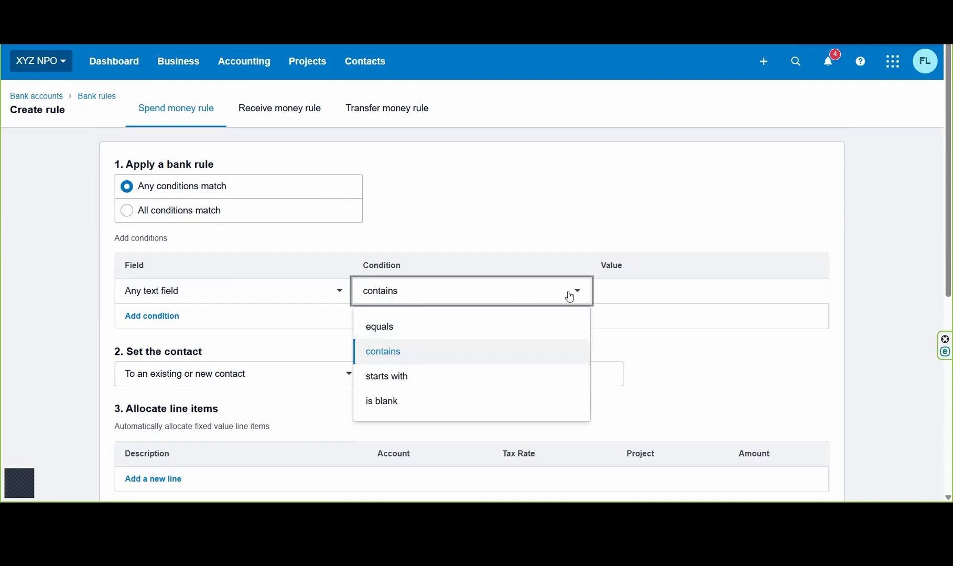
{"action": "left_click", "coordinate": [478, 356]}
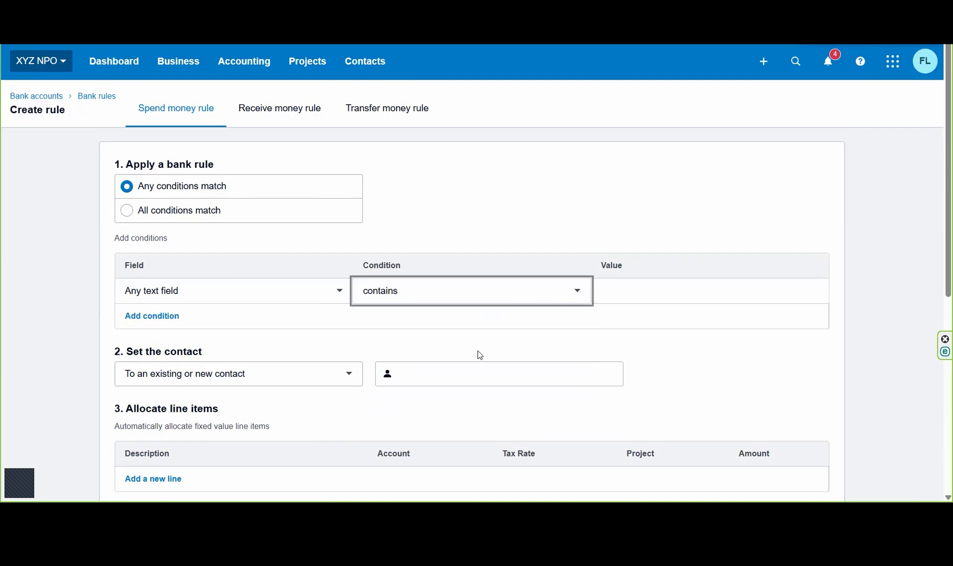
{"action": "left_click", "coordinate": [587, 294]}
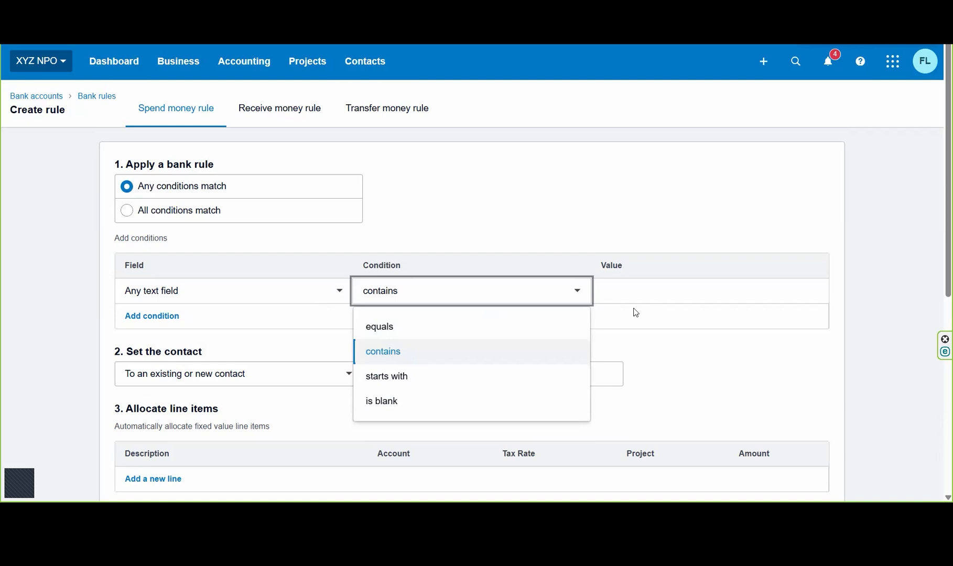
{"action": "left_click", "coordinate": [624, 295]}
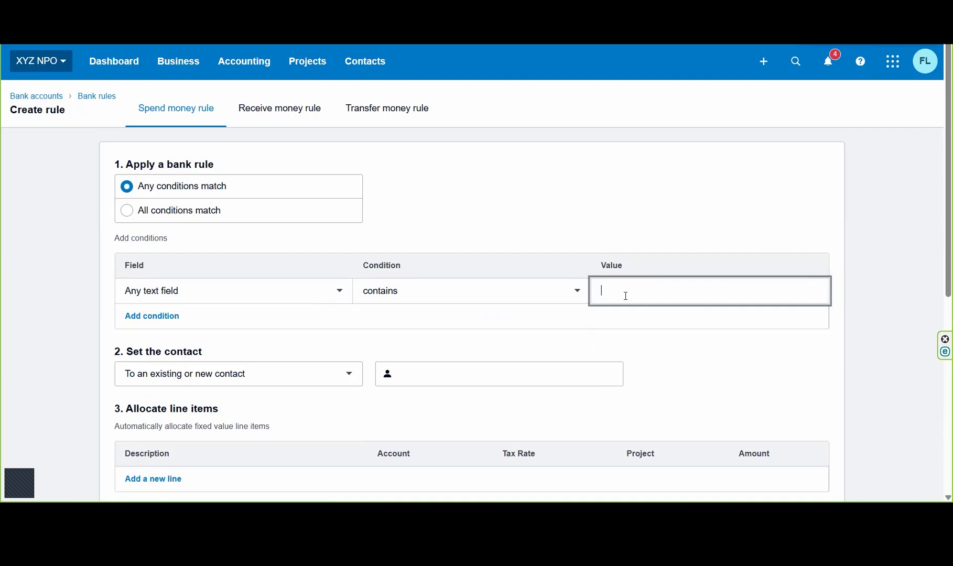
{"action": "type", "text": "Rent"}
- Set the rule's contact to be taken from the payee
{"action": "left_click", "coordinate": [348, 375]}
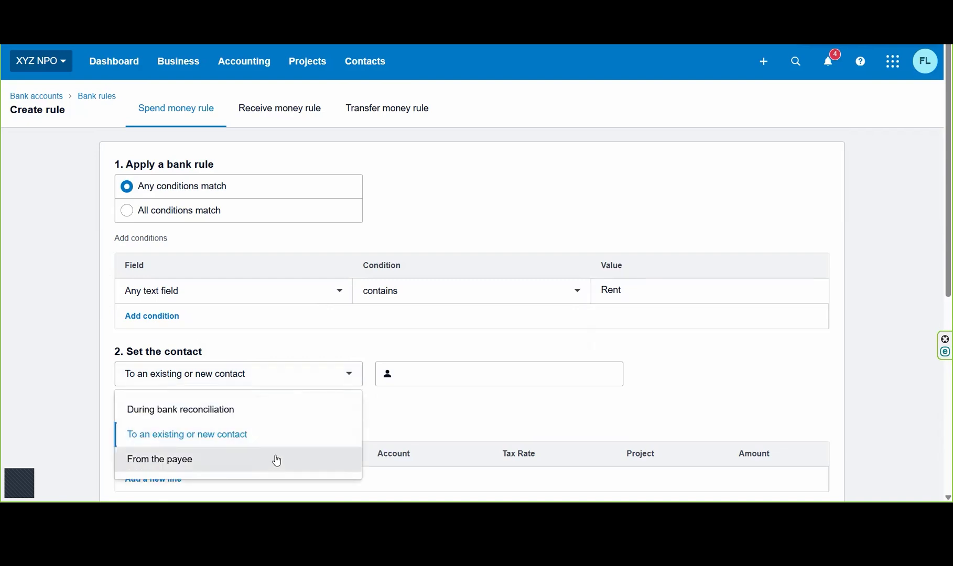
{"action": "left_click", "coordinate": [276, 456]}
{"action": "left_click_drag", "start_coordinate": [938, 228], "coordinate": [938, 262]}
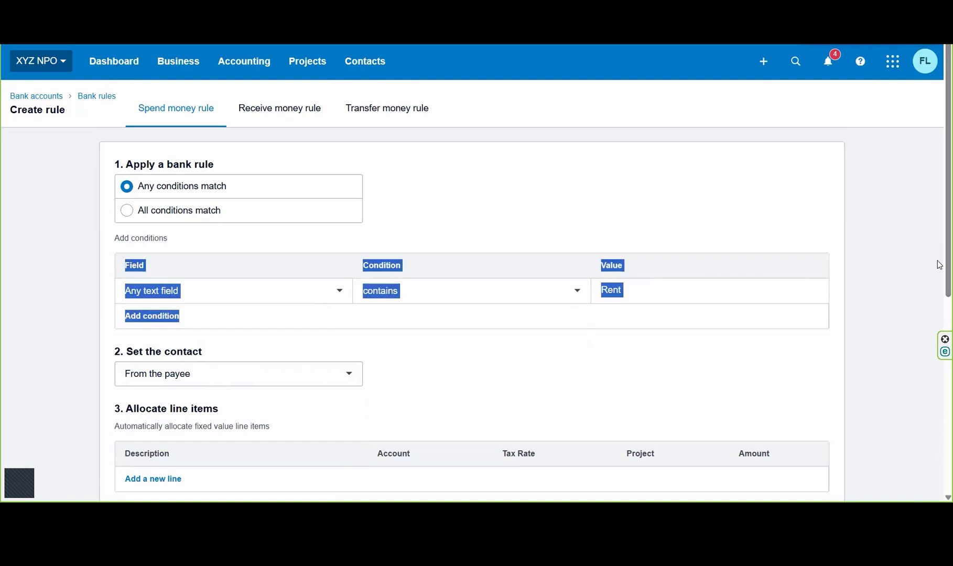
- Fill in the first percent line item with the description "Rent expense" and account 469 - Rent
{"action": "scroll", "coordinate": [939, 324], "scroll_direction": "down", "scroll_amount": 2}
{"action": "scroll", "coordinate": [938, 324], "scroll_direction": "down", "scroll_amount": 3}
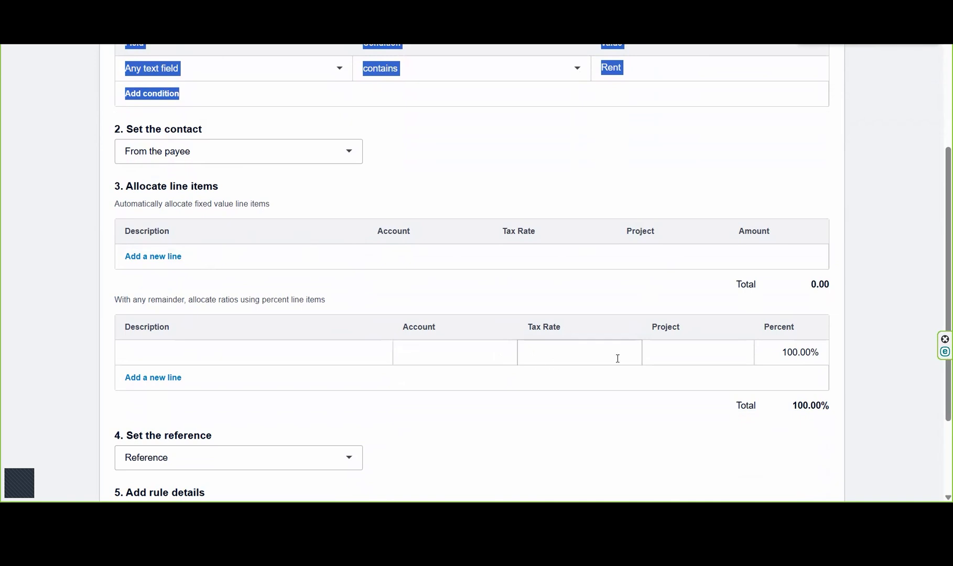
{"action": "left_click", "coordinate": [557, 423]}
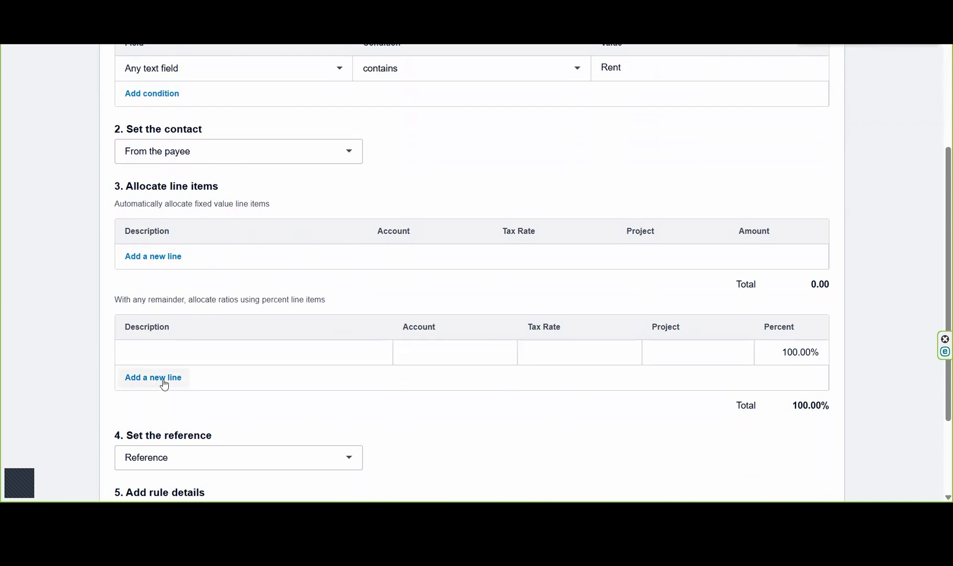
{"action": "left_click", "coordinate": [156, 353]}
{"action": "type", "text": "Renta"}
{"action": "key", "text": "BackSpace"}
{"action": "type", "text": "expense"}
{"action": "key", "text": "Tab"}
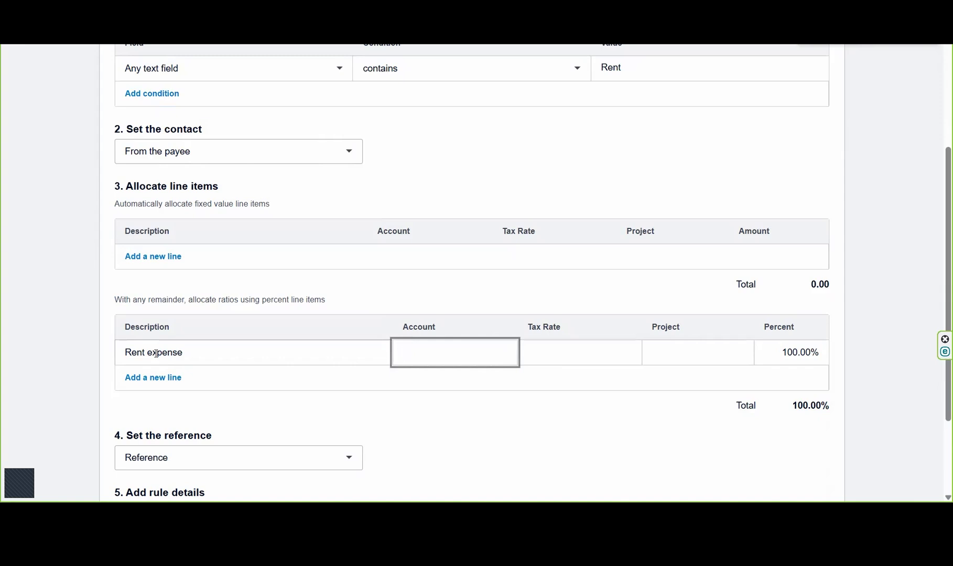
{"action": "type", "text": "rent"}
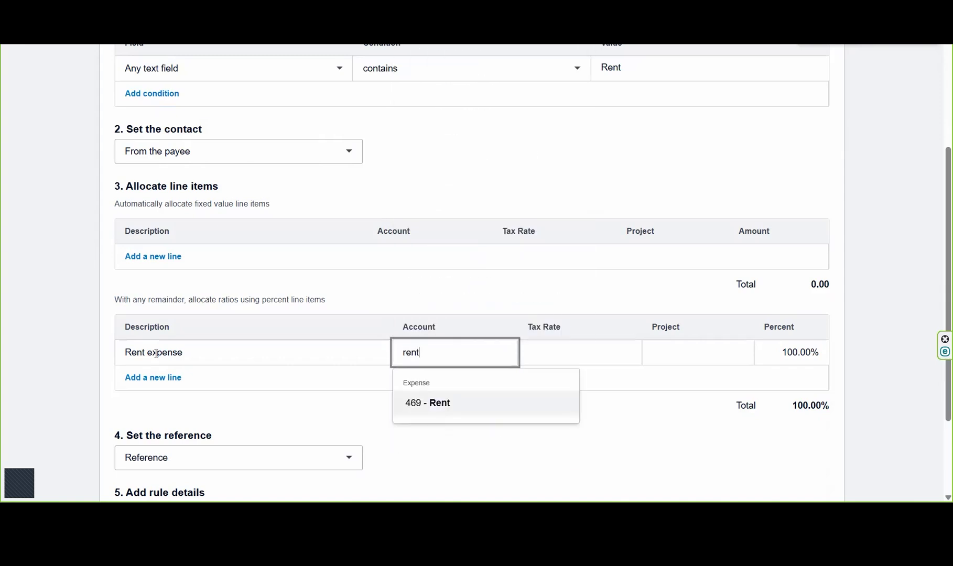
{"action": "left_click", "coordinate": [439, 404]}
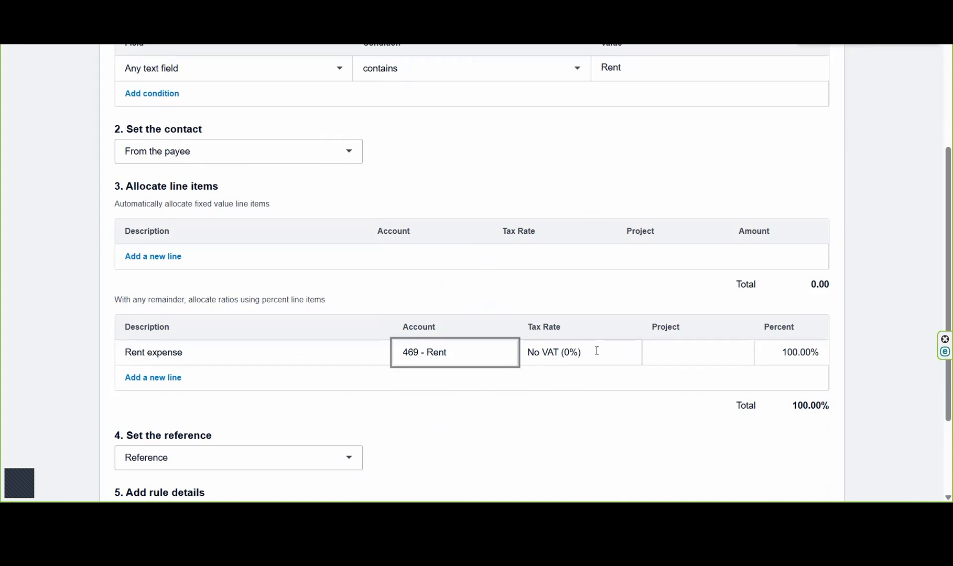
- Assign the first percent line to Project A with a 33.33% share
{"action": "left_click", "coordinate": [685, 353]}
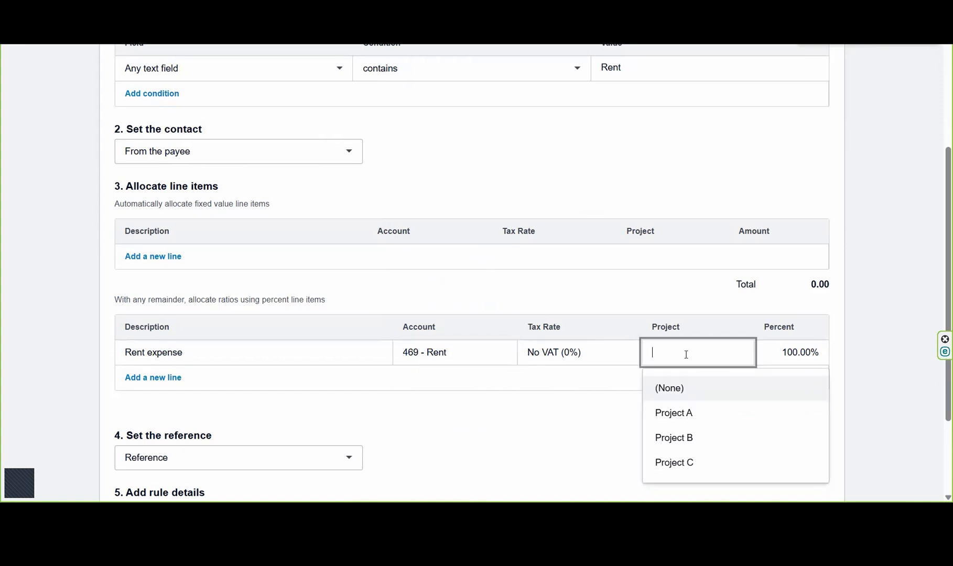
{"action": "left_click", "coordinate": [675, 413]}
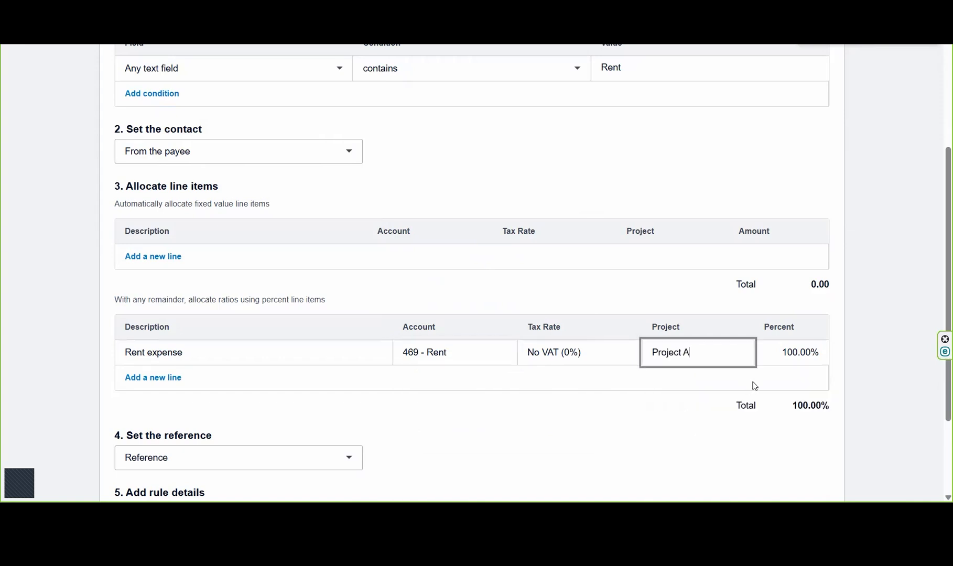
{"action": "left_click", "coordinate": [784, 357]}
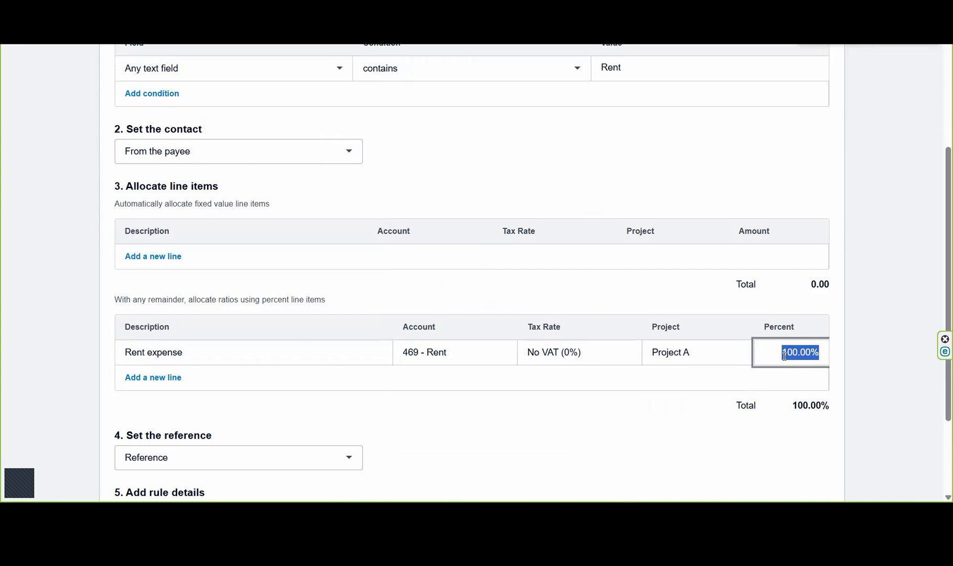
{"action": "type", "text": "33.33"}
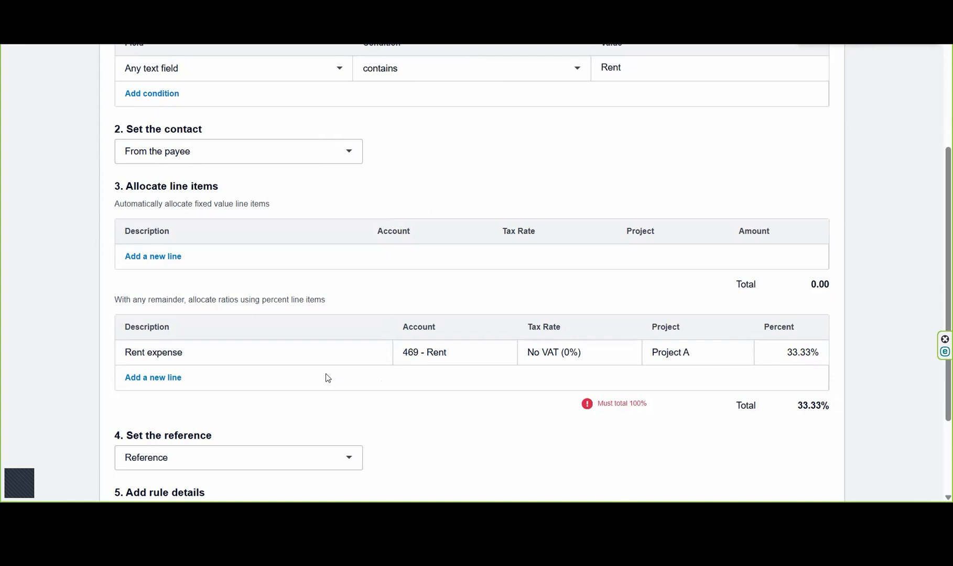
- Add a second percent line with the description "Rent expense" and account 469 - Rent
{"action": "left_click", "coordinate": [169, 378]}
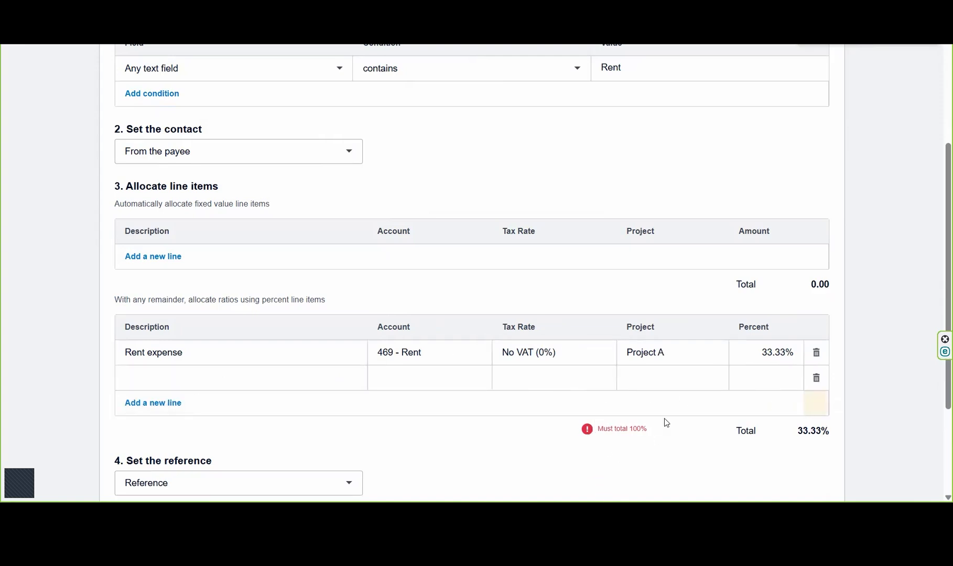
{"action": "left_click", "coordinate": [205, 372]}
{"action": "left_click", "coordinate": [115, 349]}
{"action": "left_click_drag", "start_coordinate": [116, 350], "coordinate": [115, 353]}
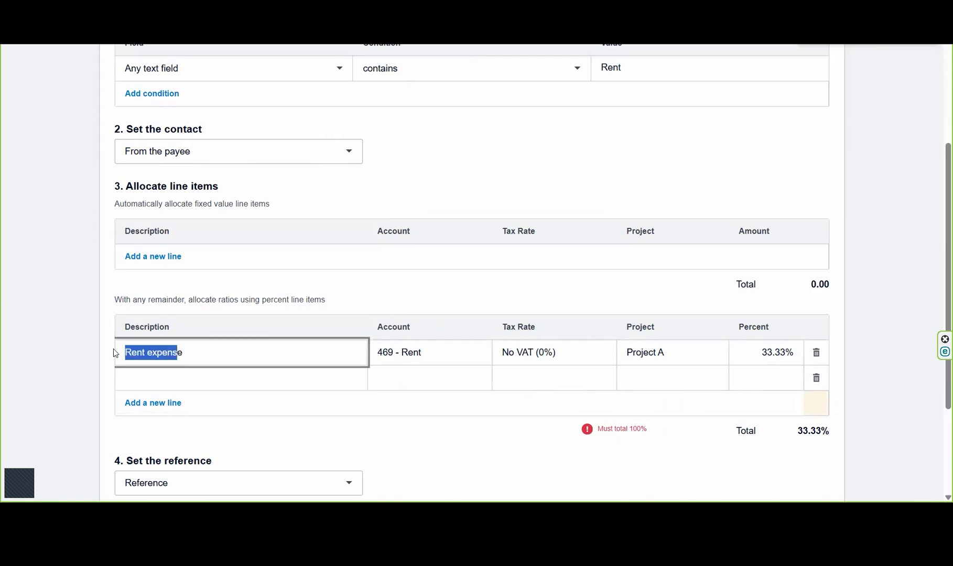
{"action": "left_click_drag", "start_coordinate": [189, 352], "coordinate": [116, 343]}
{"action": "key", "text": "ctrl+c"}
{"action": "left_click", "coordinate": [153, 376]}
{"action": "key", "text": "ctrl+v"}
{"action": "key", "text": "Tab"}
{"action": "type", "text": "4"}
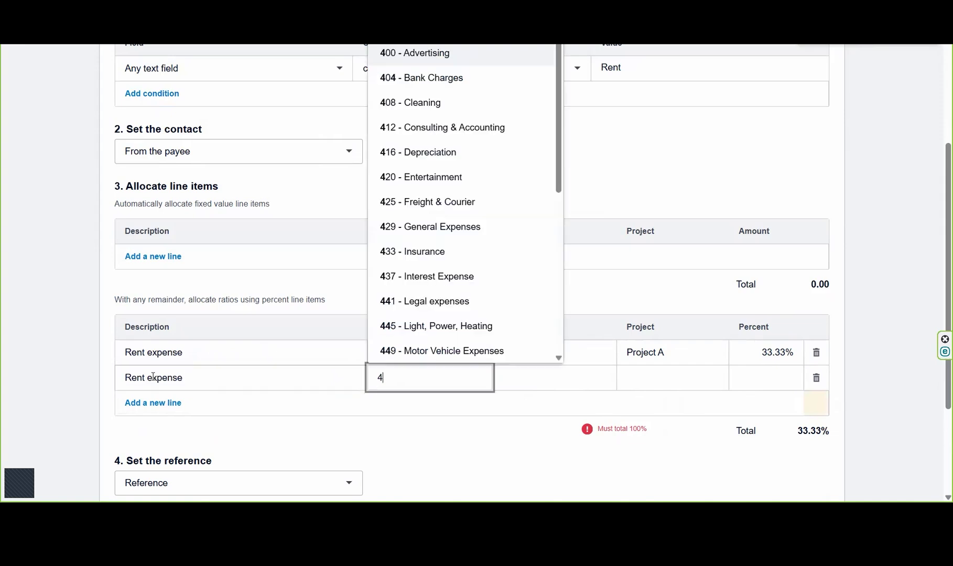
{"action": "type", "text": "69 - Rent"}
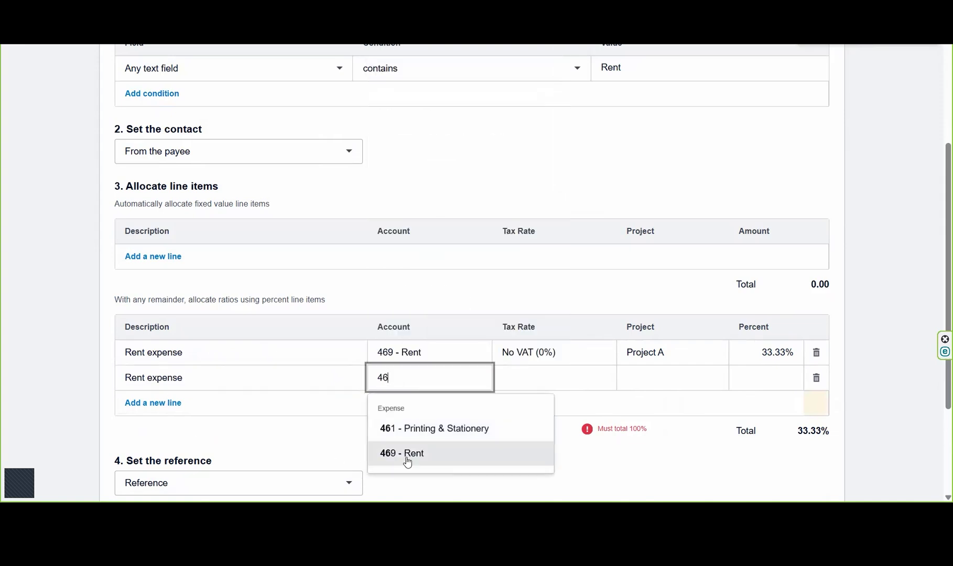
{"action": "left_click", "coordinate": [407, 458]}
- Assign the second percent line to Project B with a 33.33% share
{"action": "left_click", "coordinate": [663, 383]}
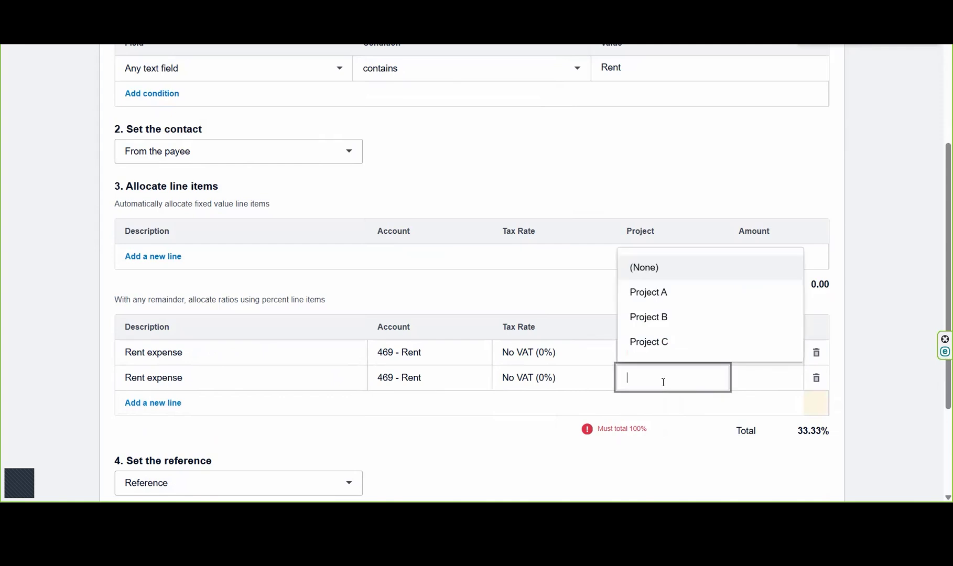
{"action": "left_click", "coordinate": [651, 319]}
{"action": "left_click", "coordinate": [778, 376]}
{"action": "type", "text": "33.33"}
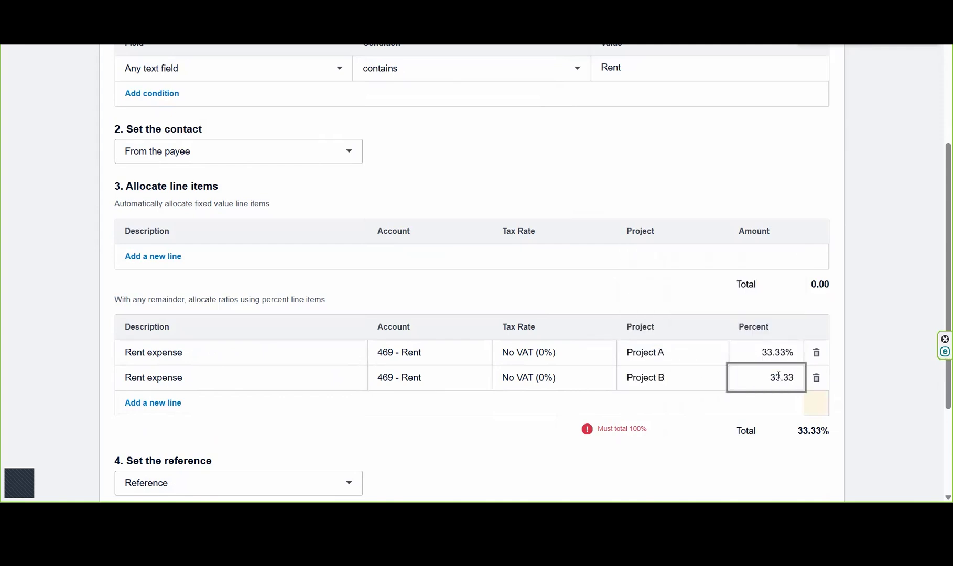
- Add a third percent line with the description "Rent expense" and account 469 - Rent
{"action": "left_click", "coordinate": [160, 406]}
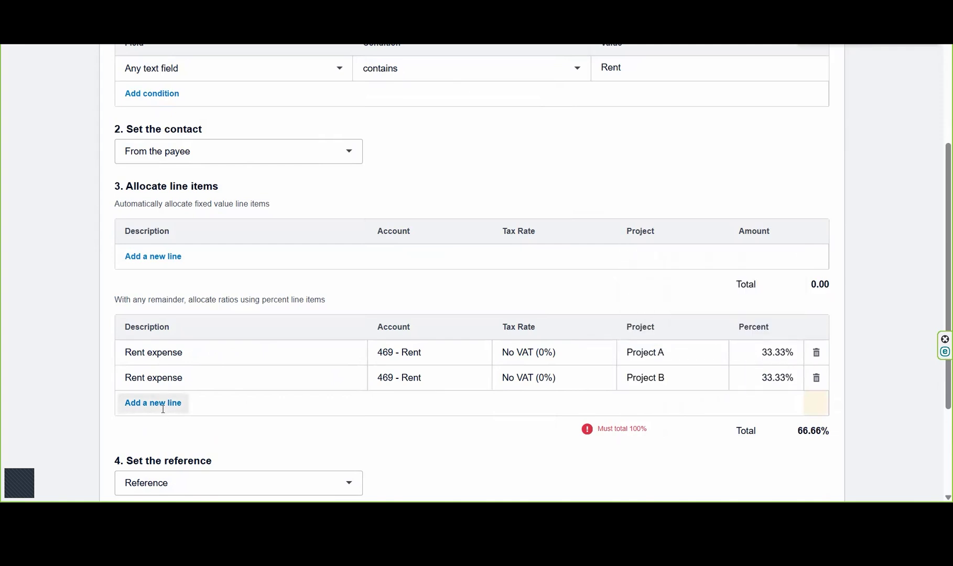
{"action": "left_click", "coordinate": [134, 403]}
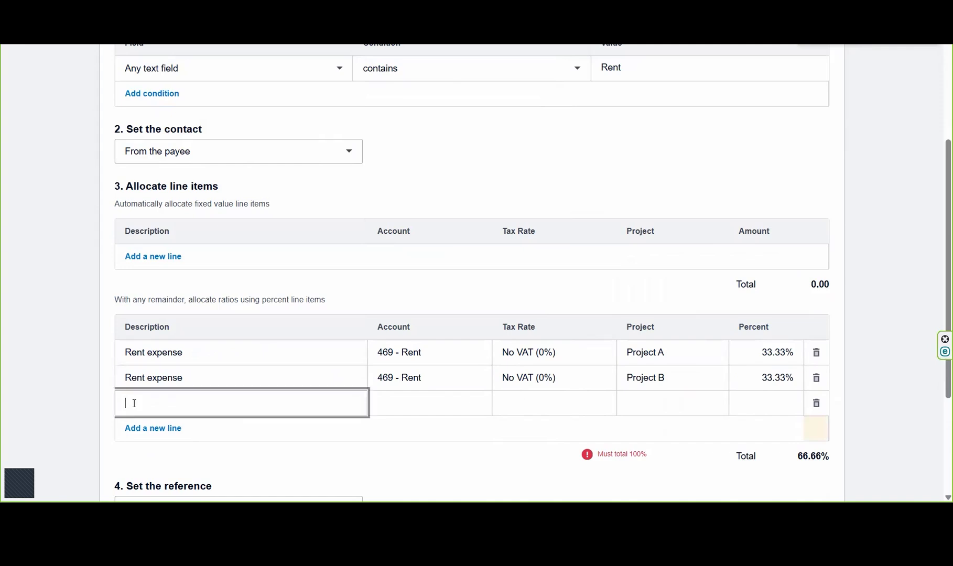
{"action": "type", "text": "Rent expense"}
{"action": "key", "text": "Tab"}
{"action": "type", "text": "469"}
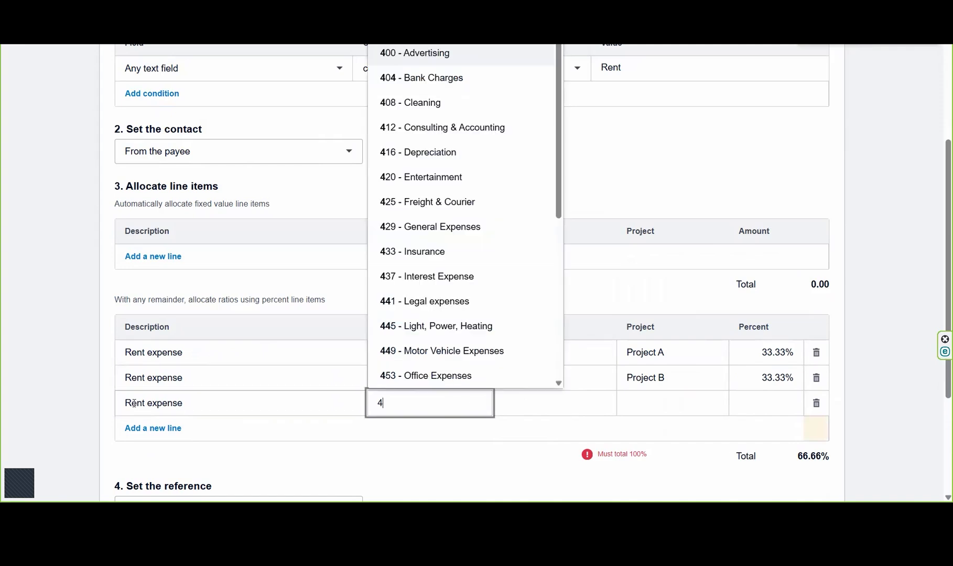
{"action": "key", "text": "Tab"}
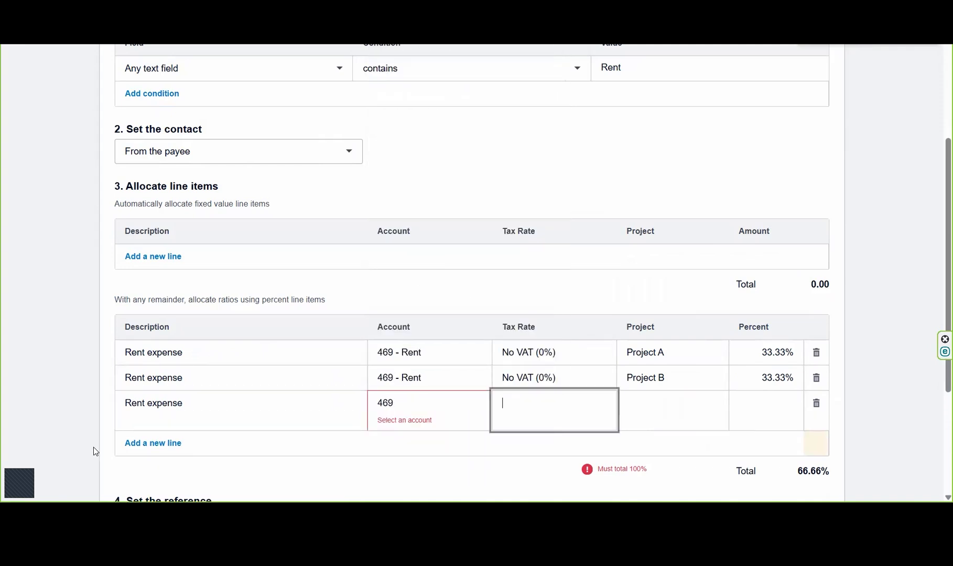
{"action": "left_click", "coordinate": [431, 409]}
{"action": "left_click", "coordinate": [423, 466]}
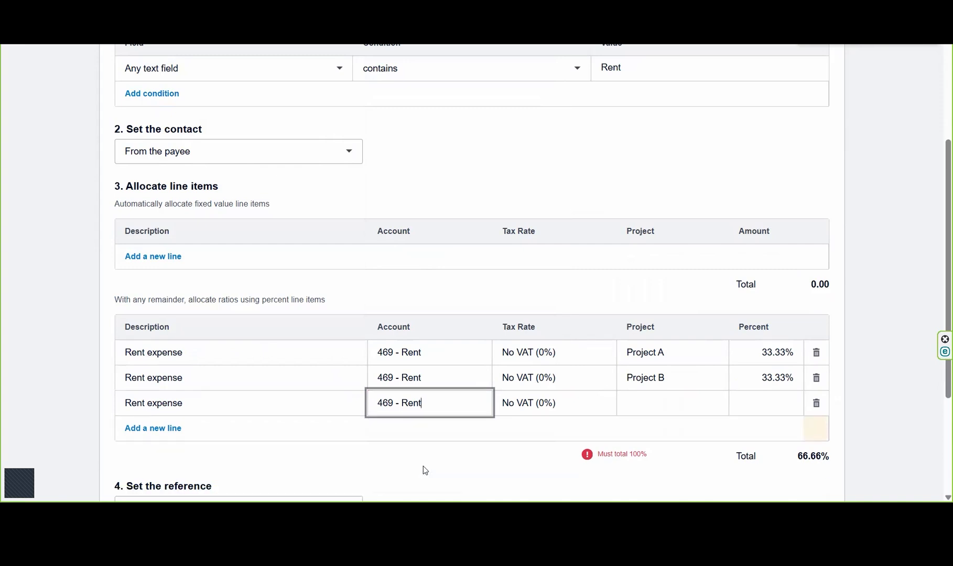
- Assign the third percent line to Project C with a 33.34% share
{"action": "left_click", "coordinate": [663, 397]}
{"action": "left_click", "coordinate": [660, 380]}
{"action": "left_click", "coordinate": [765, 403]}
{"action": "type", "text": "33.37"}
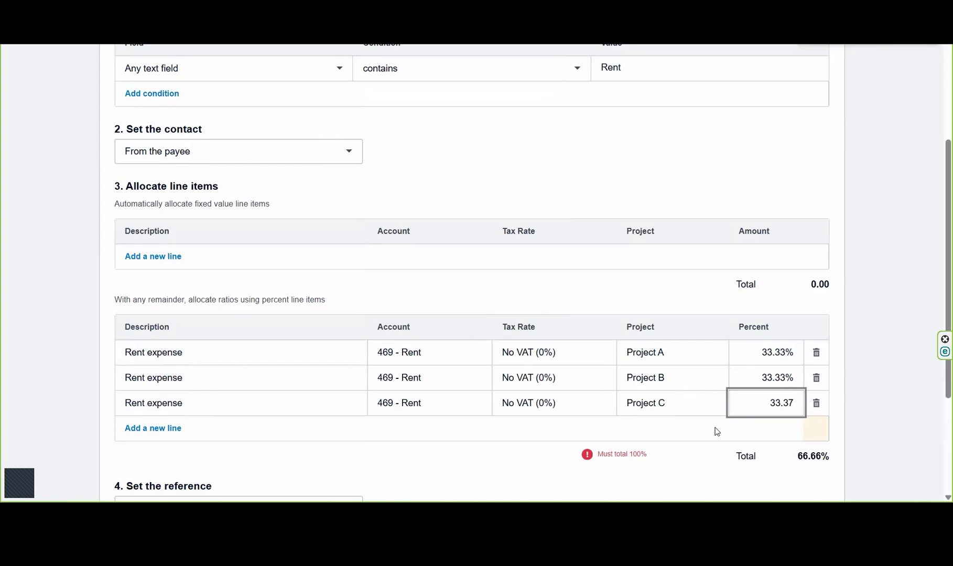
{"action": "key", "text": "BackSpace"}
{"action": "type", "text": "4"}
{"action": "left_click", "coordinate": [649, 438]}
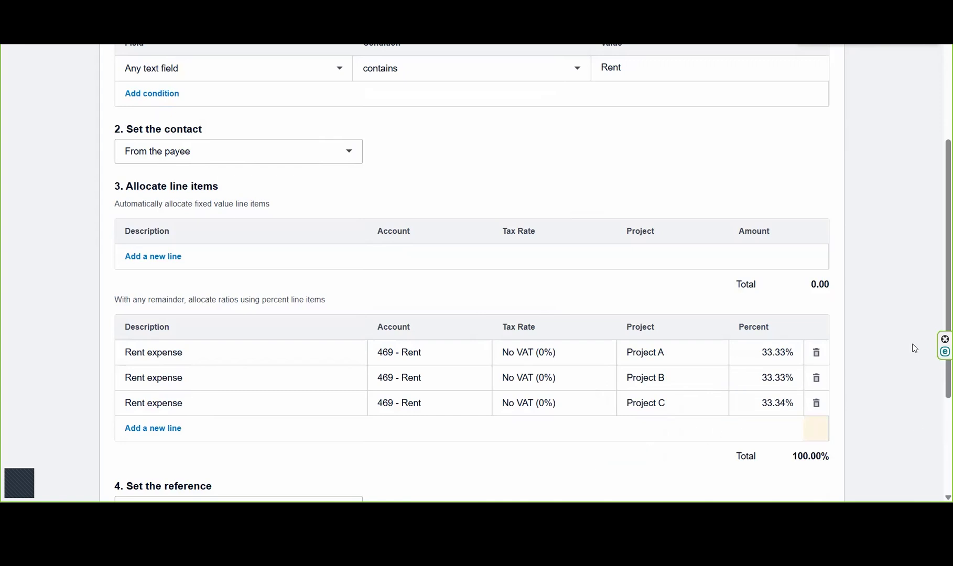
- Take the rule's reference from the statement's Reference detail and keep the rule running on all bank accounts
{"action": "scroll", "coordinate": [938, 325], "scroll_direction": "down", "scroll_amount": 2}
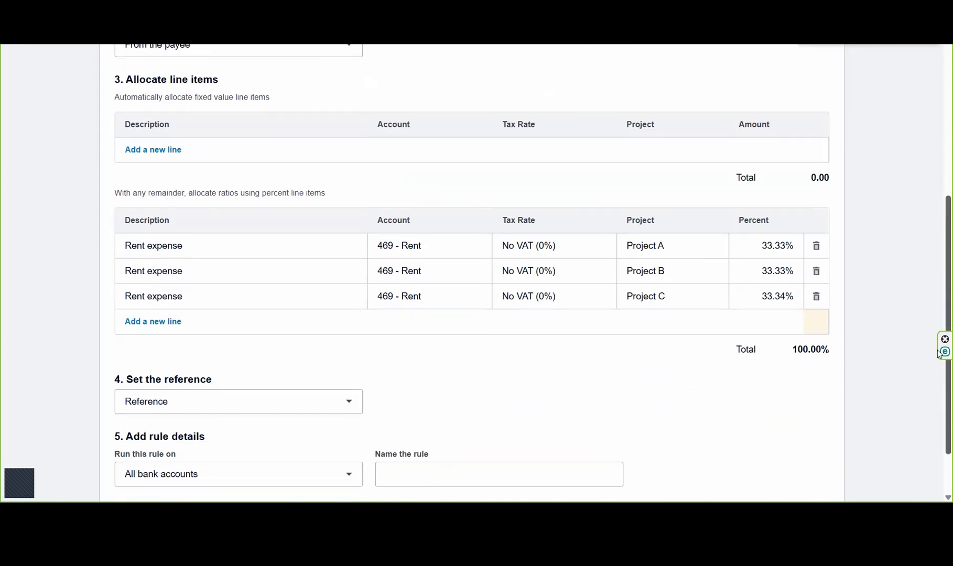
{"action": "scroll", "coordinate": [939, 352], "scroll_direction": "down", "scroll_amount": 2}
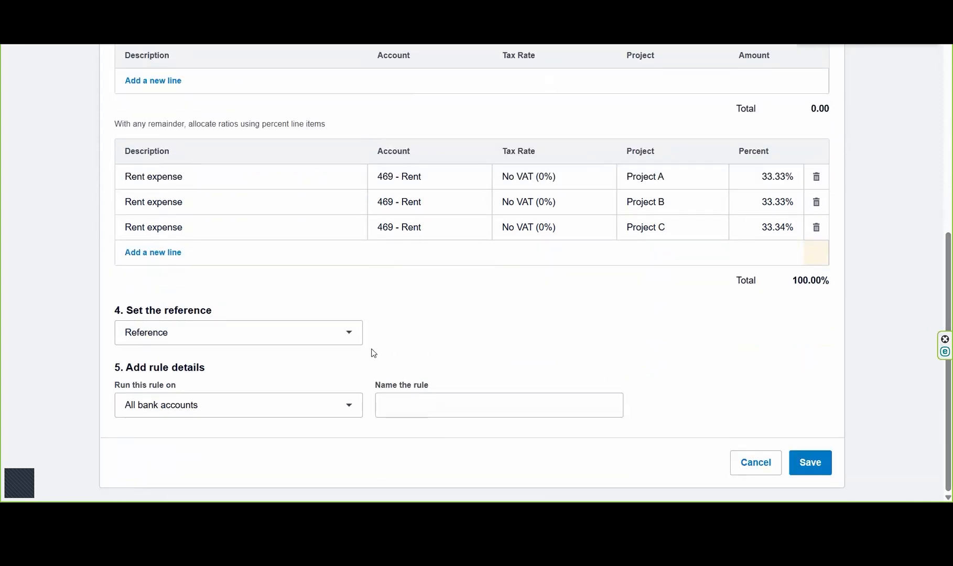
{"action": "left_click", "coordinate": [350, 335]}
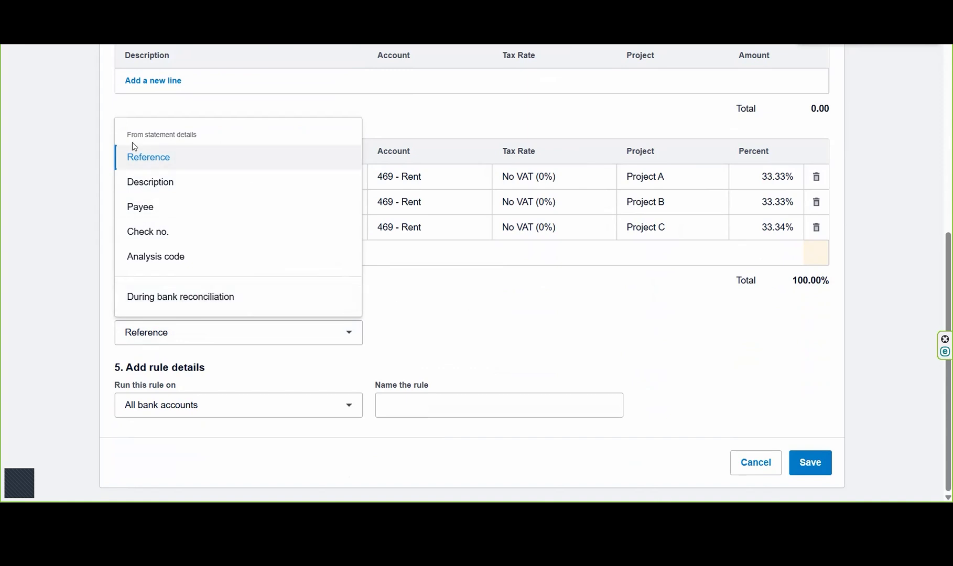
{"action": "left_click", "coordinate": [139, 157]}
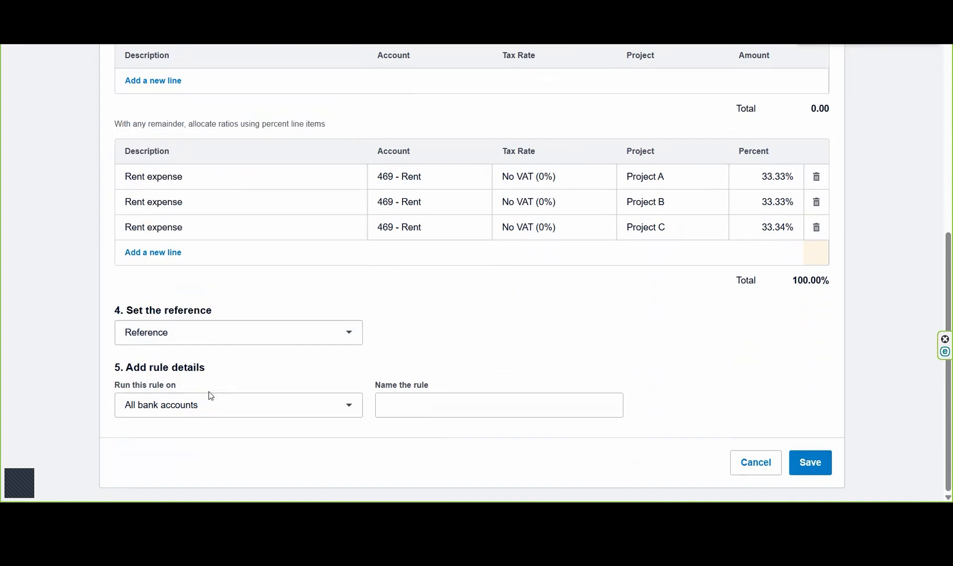
{"action": "left_click", "coordinate": [350, 411]}
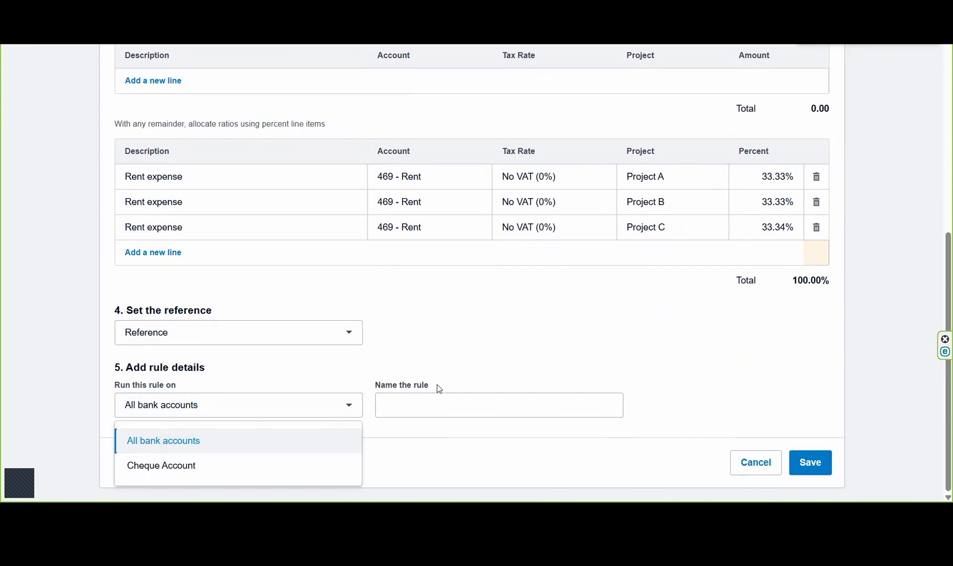
- Name the rule "Rent expense" and save it
{"action": "left_click", "coordinate": [428, 401]}
{"action": "type", "text": "Rent exoens"}
{"action": "key", "text": "BackSpace"}
{"action": "key", "text": "BackSpace"}
{"action": "key", "text": "BackSpace"}
{"action": "key", "text": "BackSpace"}
{"action": "key", "text": "BackSpace"}
{"action": "type", "text": "pense"}
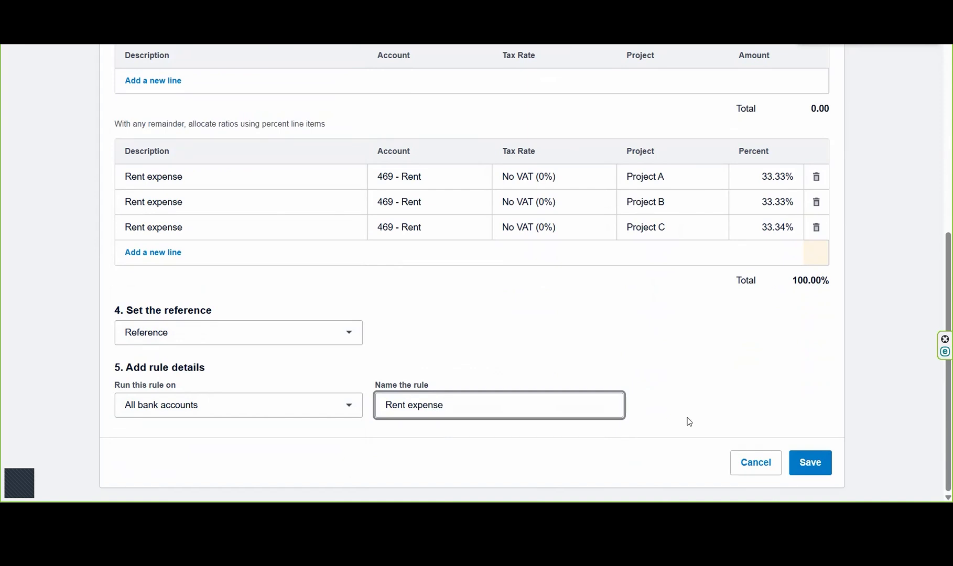
{"action": "left_click", "coordinate": [802, 461]}
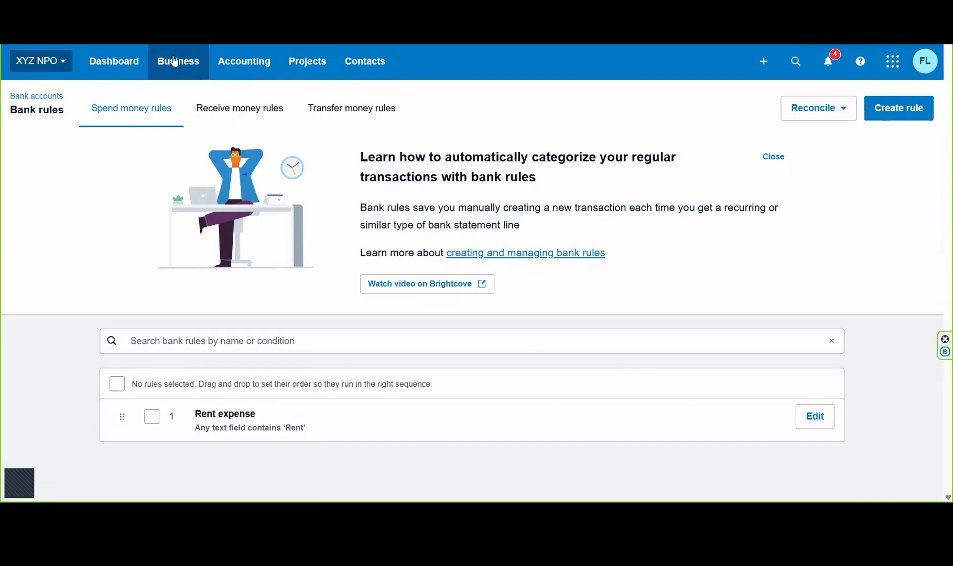
- Open the Cheque Account from the dashboard to reconcile its bank statement lines
{"action": "left_click", "coordinate": [113, 66]}
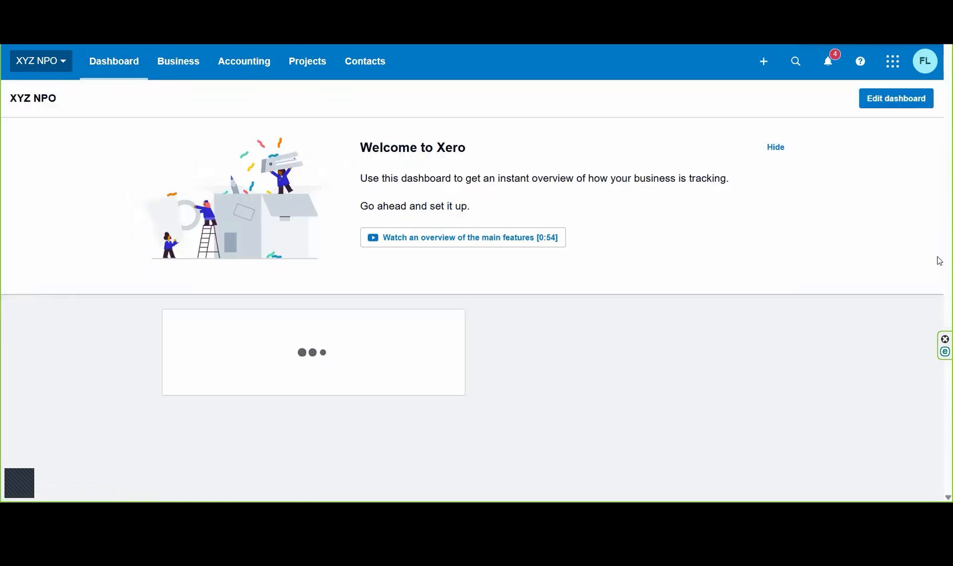
{"action": "scroll", "coordinate": [938, 210], "scroll_direction": "down", "scroll_amount": 3}
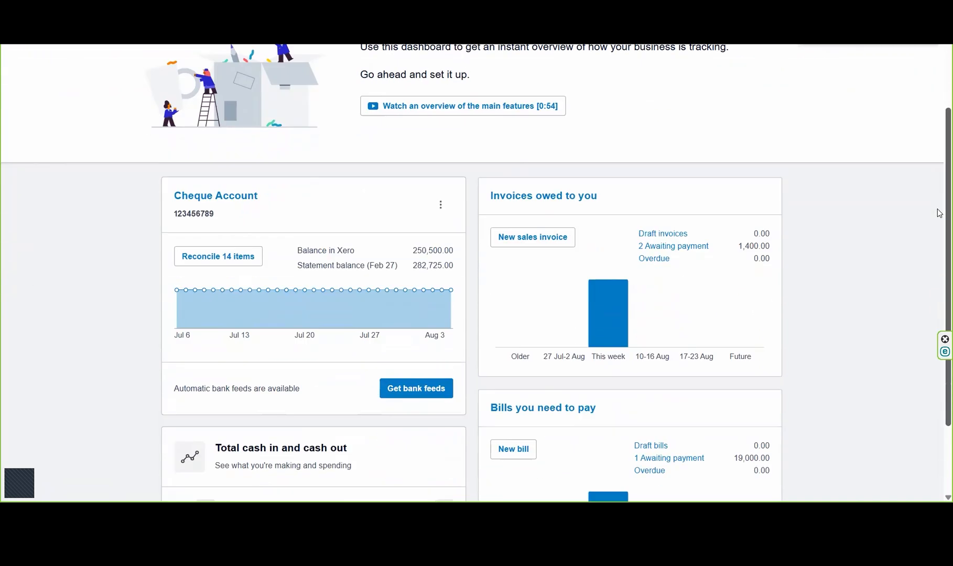
{"action": "scroll", "coordinate": [938, 213], "scroll_direction": "down", "scroll_amount": 1}
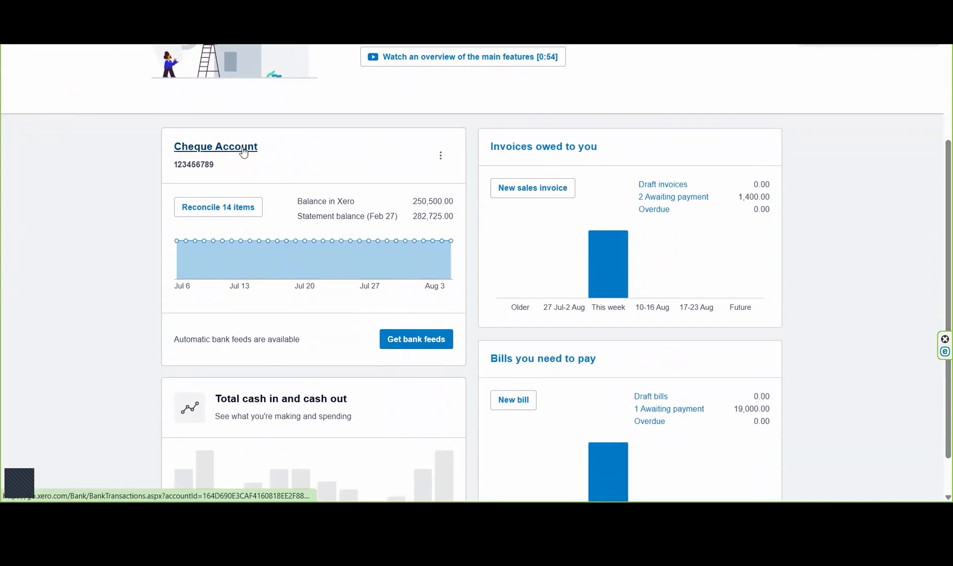
{"action": "left_click", "coordinate": [243, 152]}
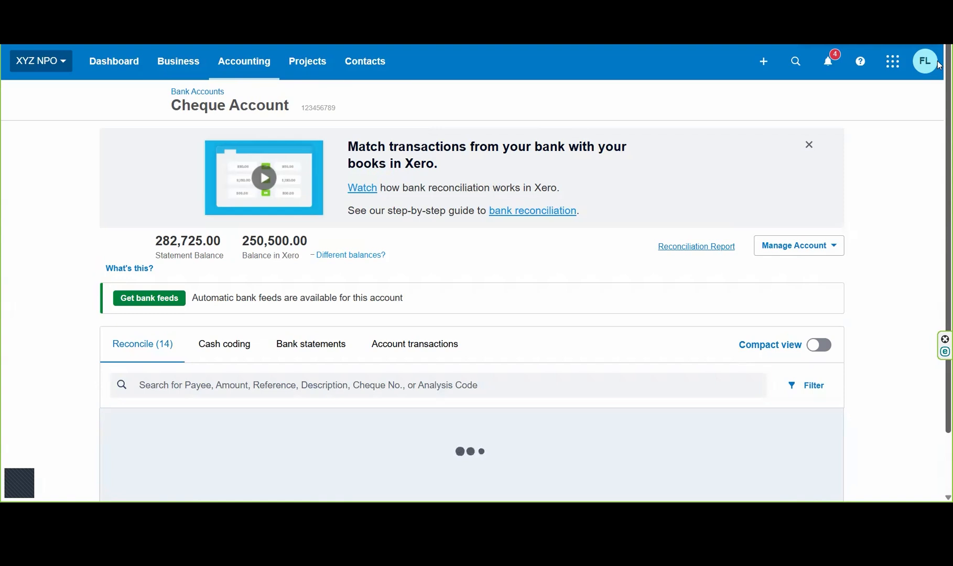
- Reconcile the 27 Jan 2025 Rent payment by applying the Rent expense rule with the contact Rent
{"action": "scroll", "coordinate": [938, 104], "scroll_direction": "down", "scroll_amount": 2}
{"action": "scroll", "coordinate": [938, 105], "scroll_direction": "down", "scroll_amount": 5}
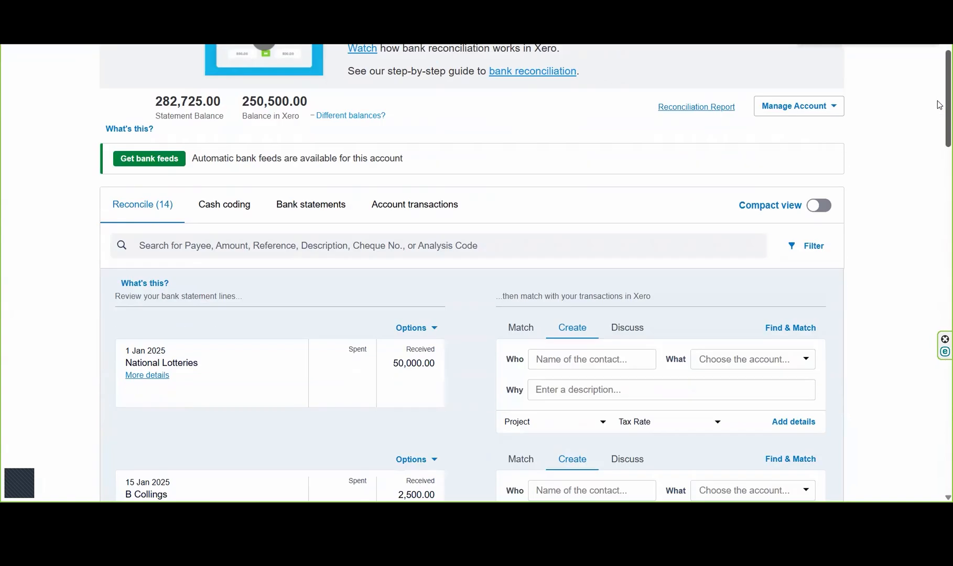
{"action": "scroll", "coordinate": [938, 160], "scroll_direction": "down", "scroll_amount": 7}
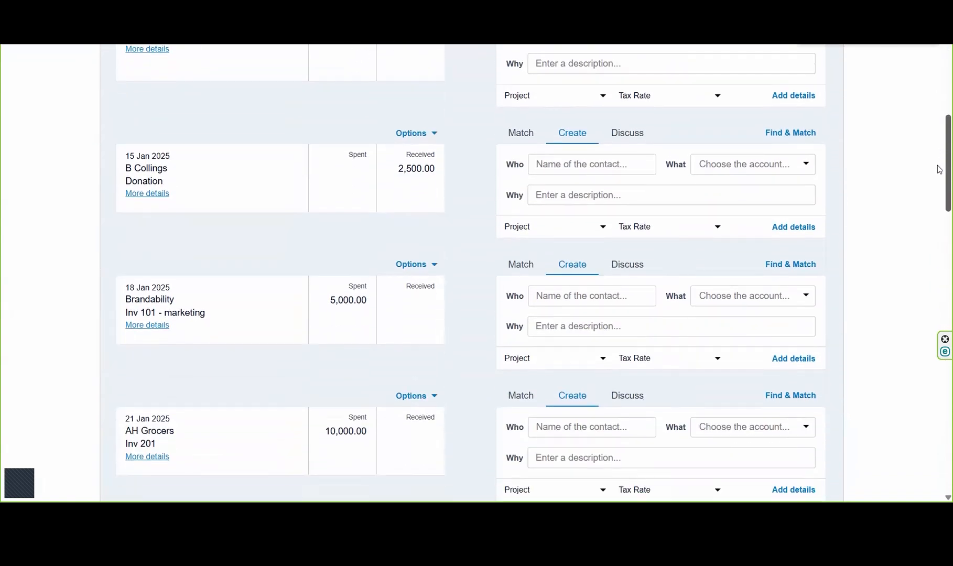
{"action": "scroll", "coordinate": [938, 237], "scroll_direction": "down", "scroll_amount": 2}
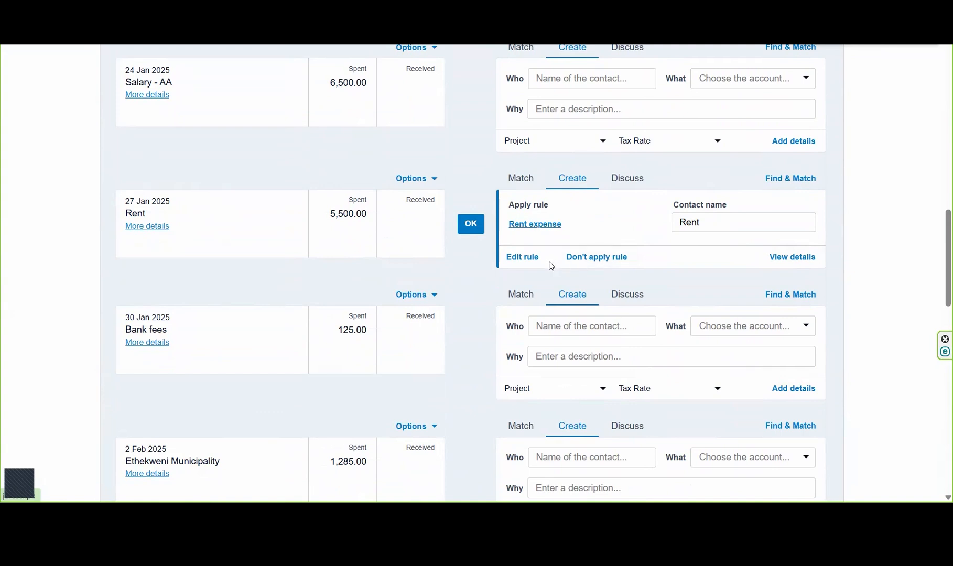
{"action": "left_click", "coordinate": [470, 223]}
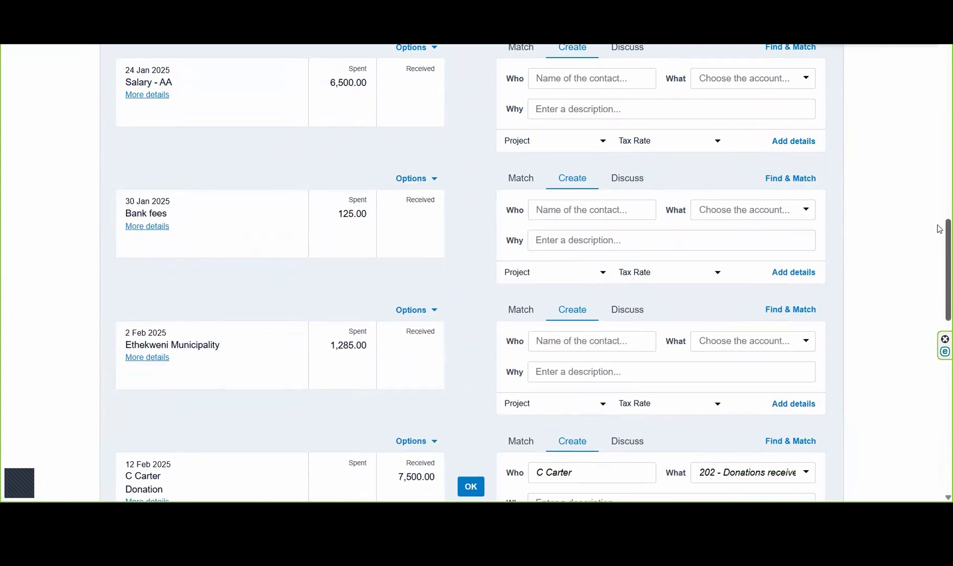
- Reconcile the 27 Feb 2025 Rent payment by applying the Rent expense rule with the contact Rent
{"action": "scroll", "coordinate": [939, 273], "scroll_direction": "down", "scroll_amount": 3}
{"action": "scroll", "coordinate": [939, 287], "scroll_direction": "down", "scroll_amount": 10}
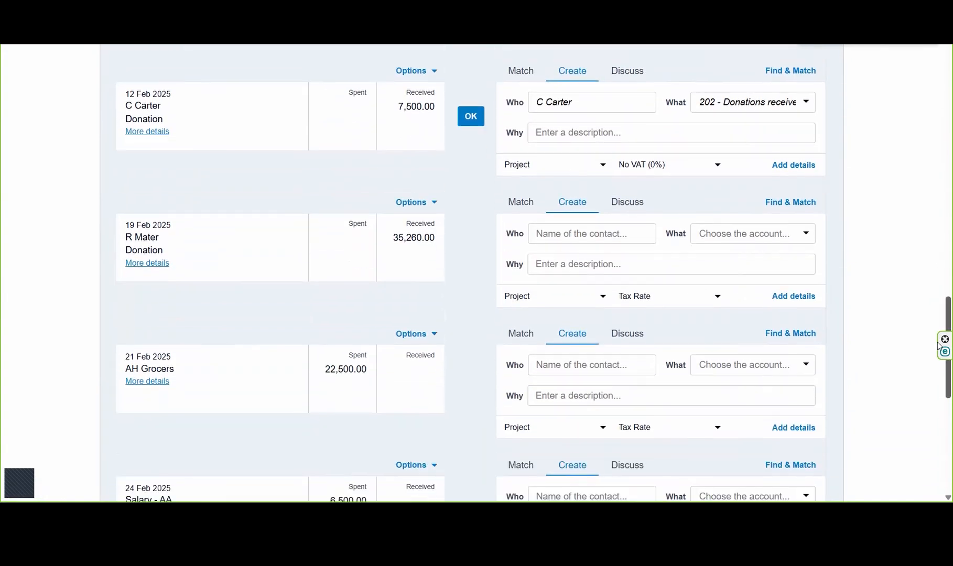
{"action": "scroll", "coordinate": [937, 414], "scroll_direction": "down", "scroll_amount": 3}
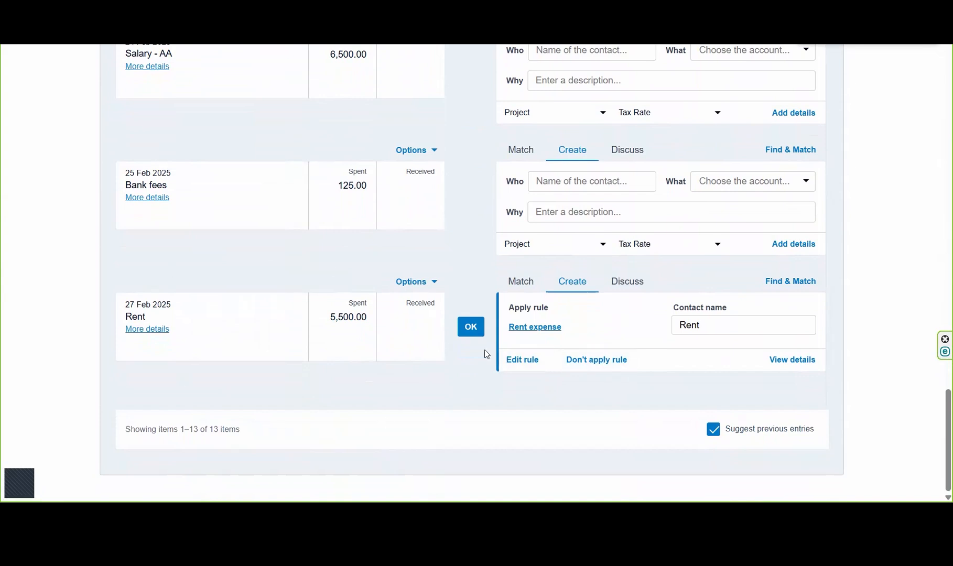
{"action": "left_click", "coordinate": [470, 329]}
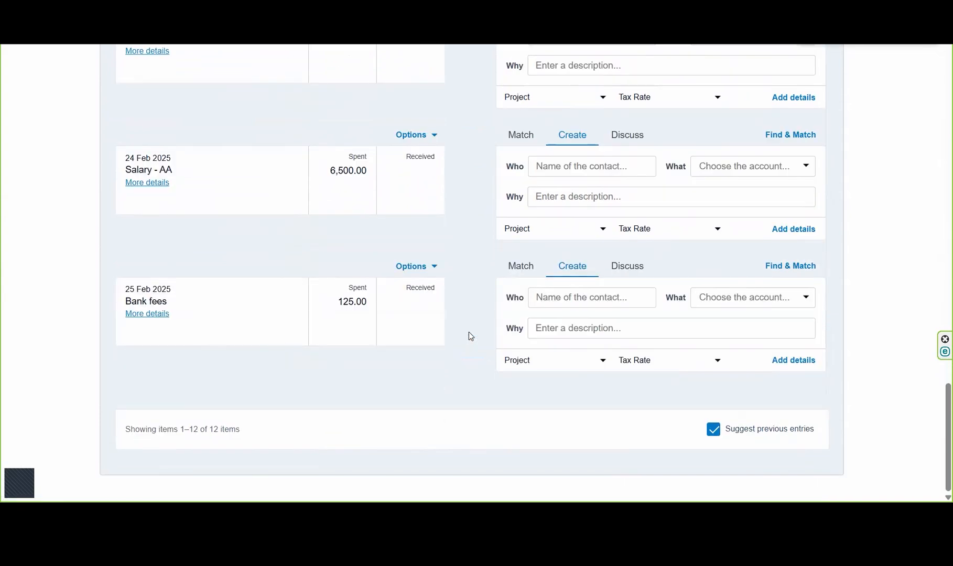
- Return to the beginning of the Cheque Account's reconciliation page
{"action": "scroll", "coordinate": [938, 404], "scroll_direction": "up", "scroll_amount": 15}
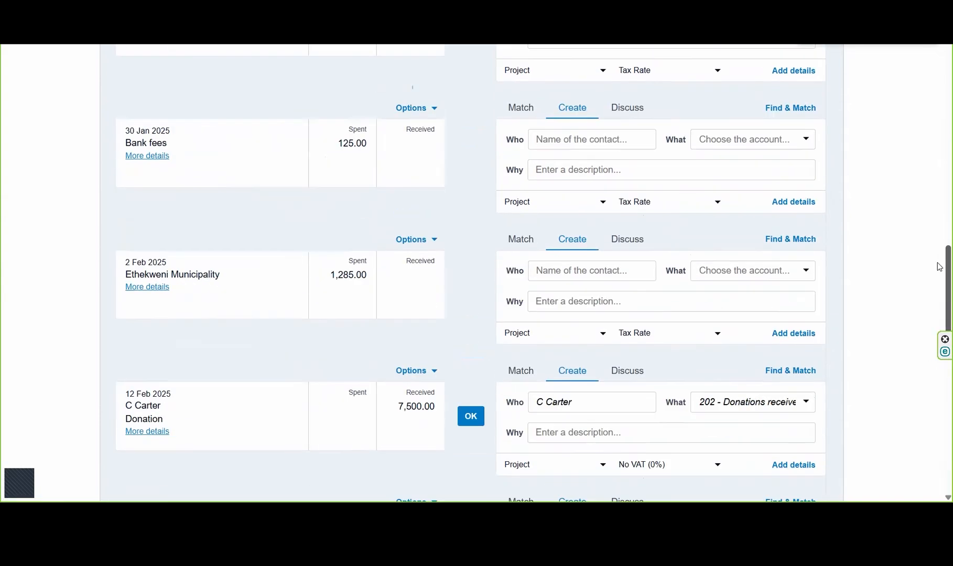
{"action": "scroll", "coordinate": [938, 163], "scroll_direction": "up", "scroll_amount": 8}
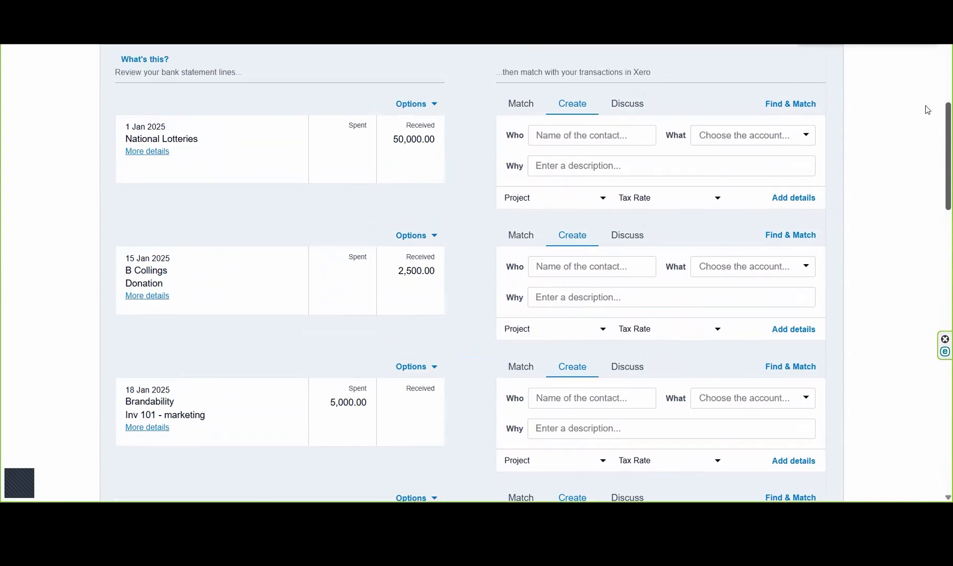